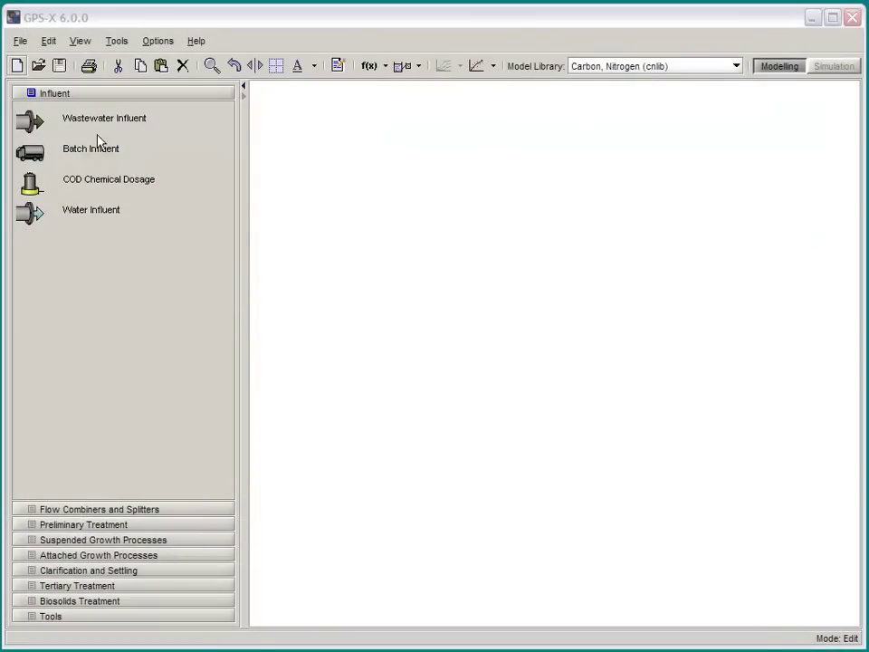
Start a new empty layout, discarding the current one.
click(19, 41)
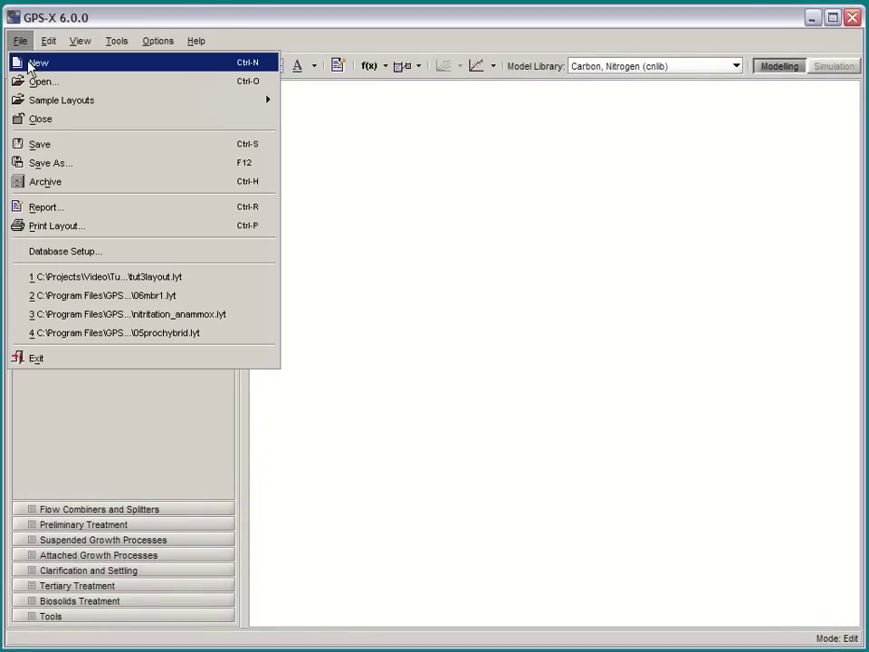
click(27, 60)
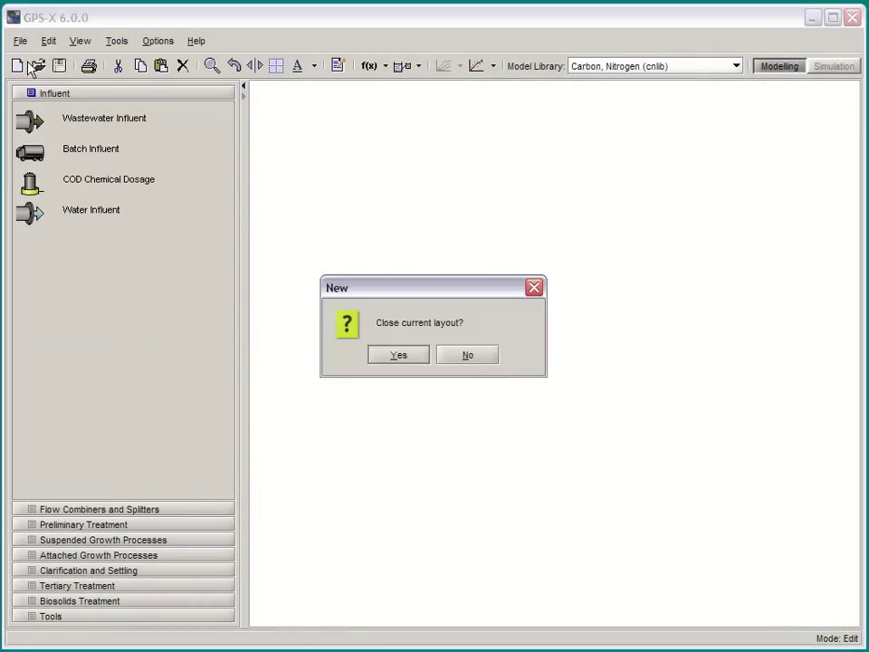
click(420, 360)
Keep the Carbon, Nitrogen (cnlib) library and place a Wastewater Influent on the canvas.
click(685, 69)
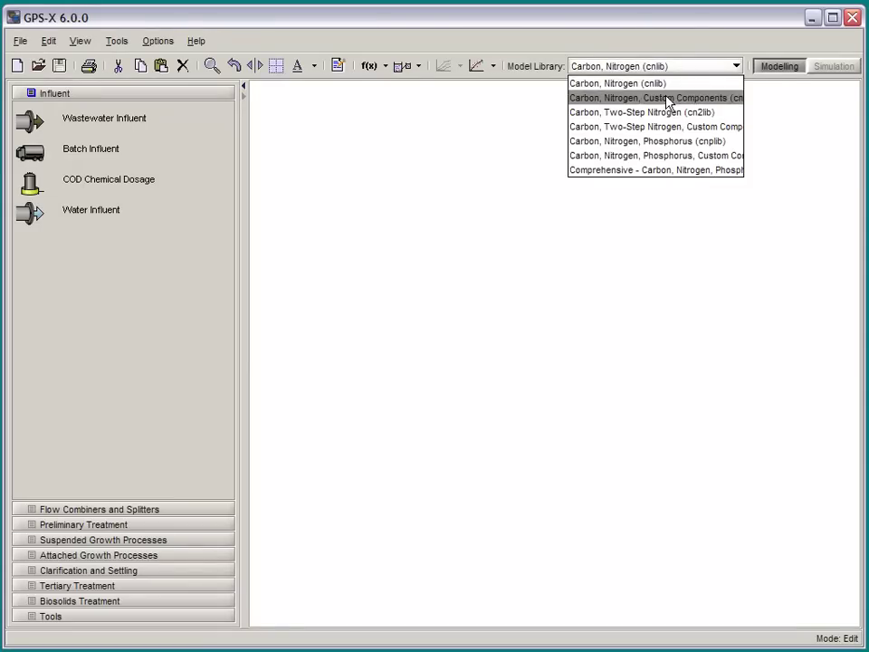
click(674, 84)
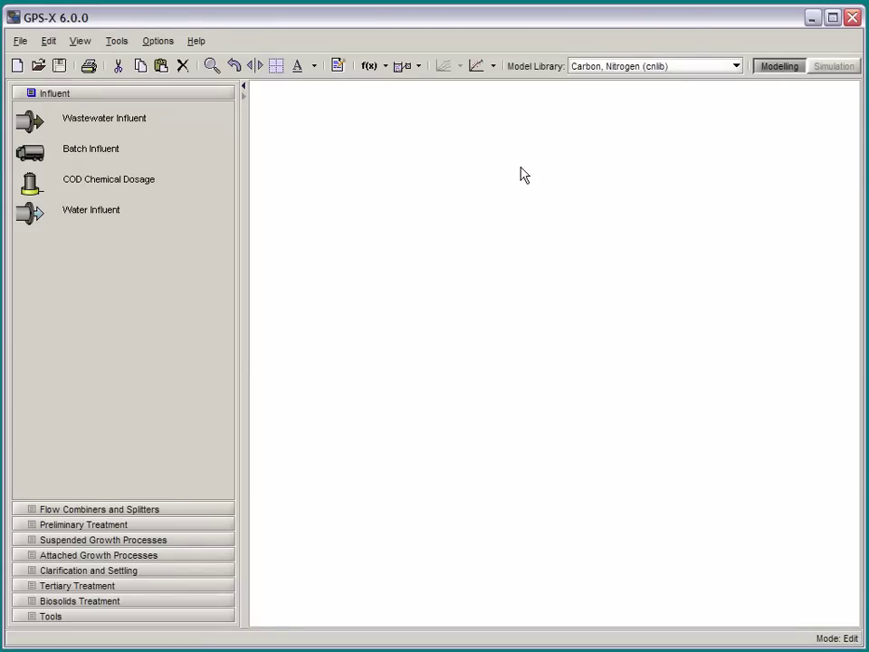
drag(39, 120, 513, 327)
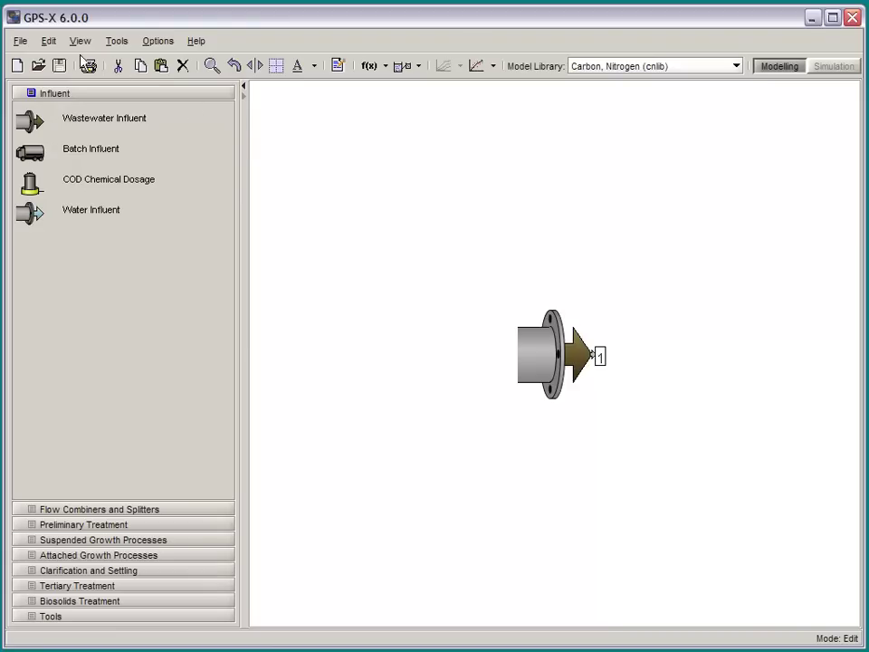
Save the layout as tutorial3 in the Tutorials folder.
click(20, 41)
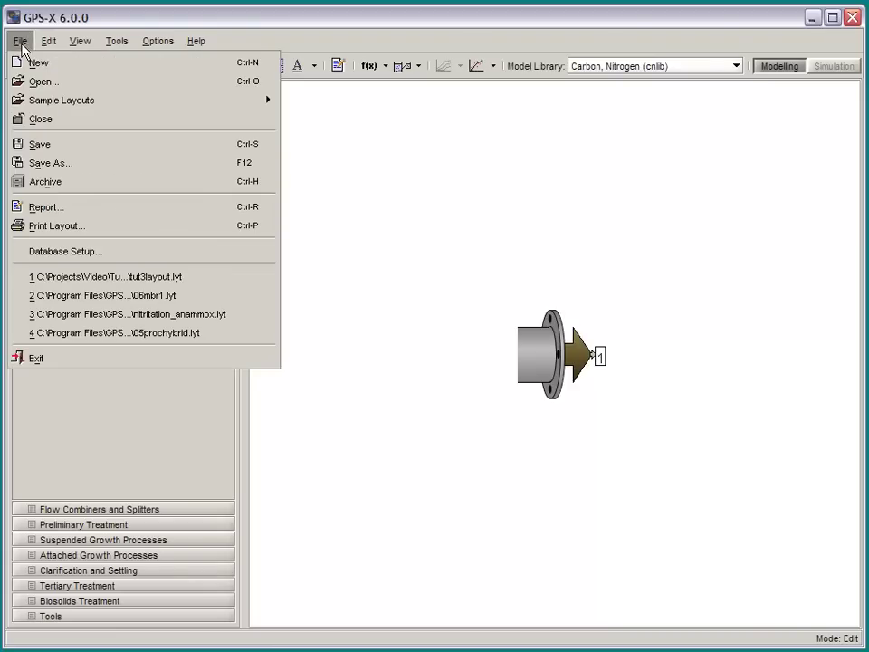
click(38, 166)
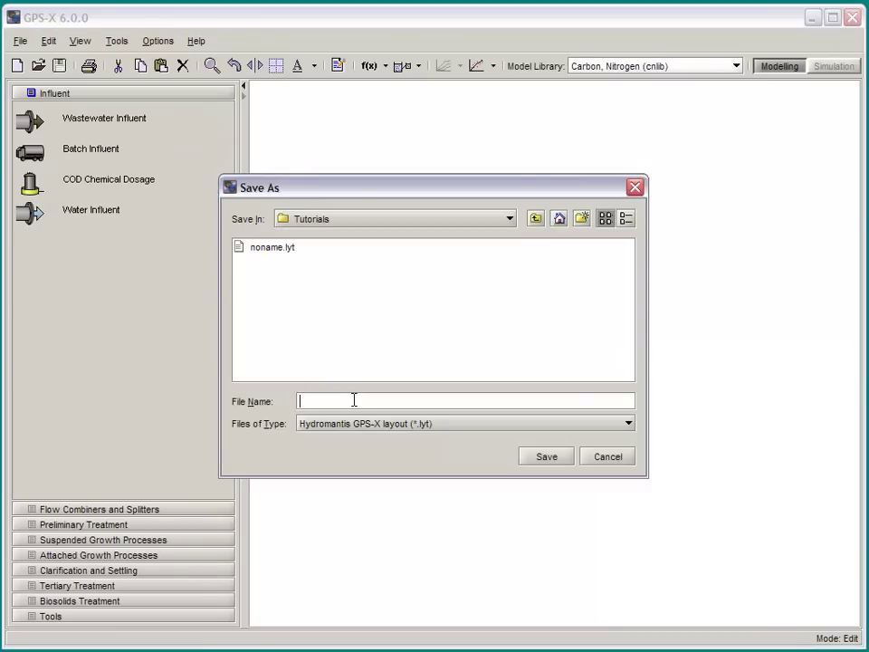
text(tutorial3)
click(548, 457)
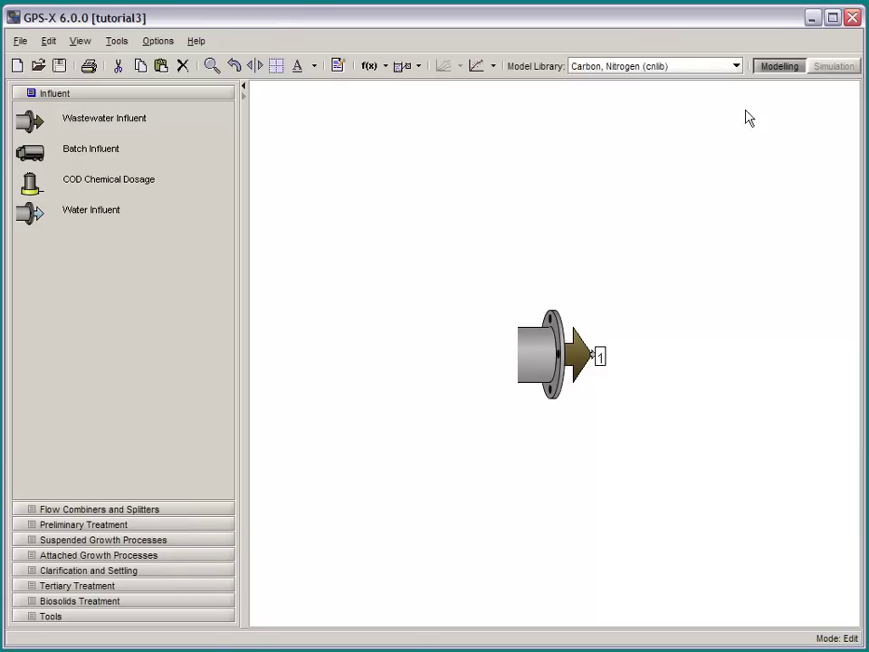
Switch to Simulation mode and add a scenario named Influent based on Default Scenario.
click(826, 69)
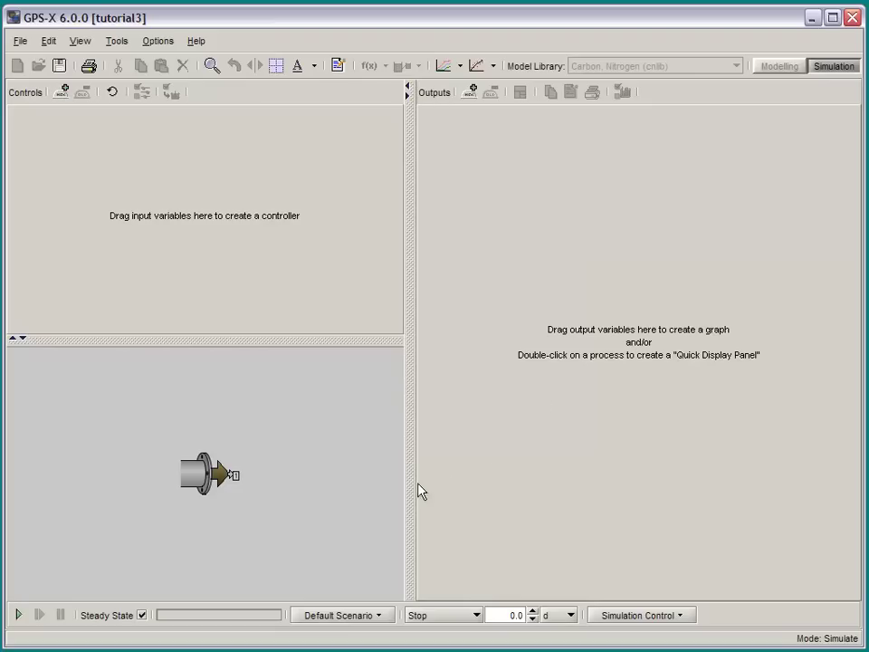
click(336, 620)
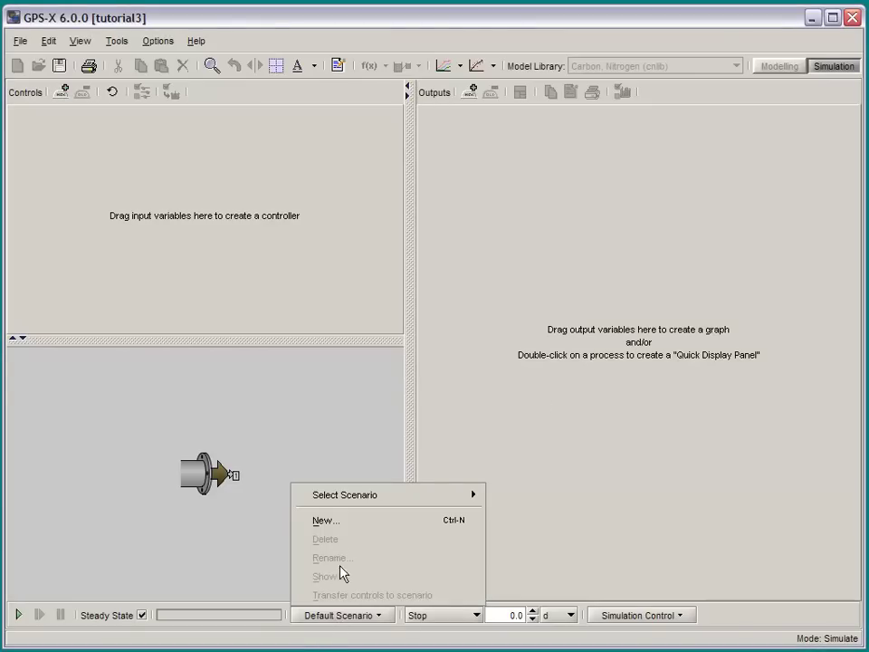
click(341, 523)
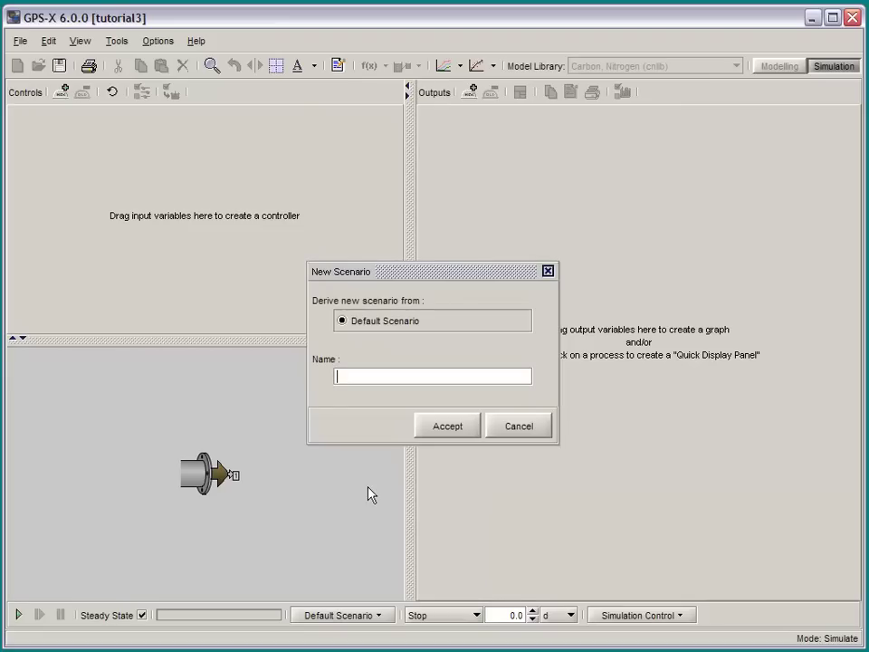
text(Influent)
click(448, 427)
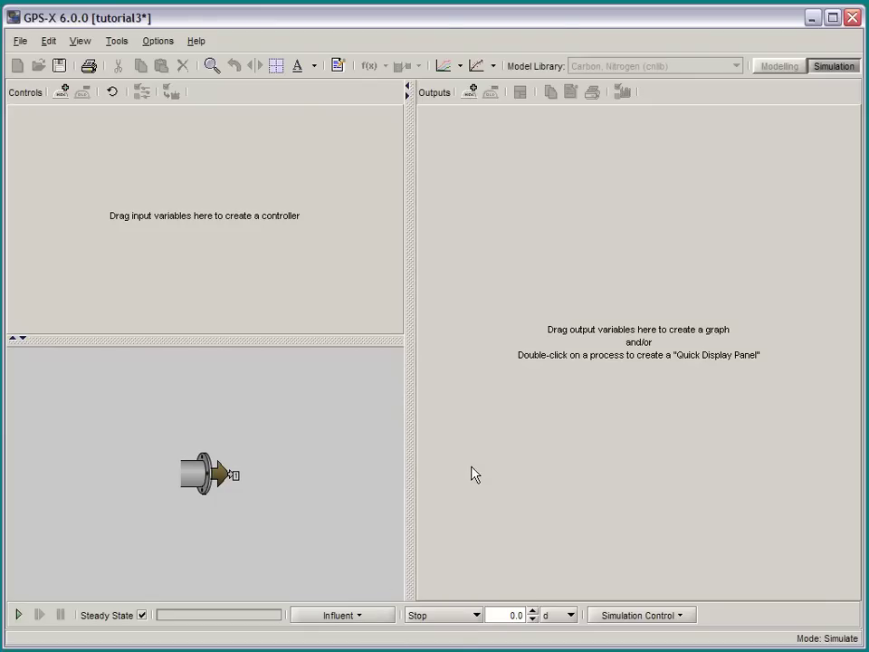
Save the project and open the influent's Composition > Influent Characterization advisor.
key(ctrl+s)
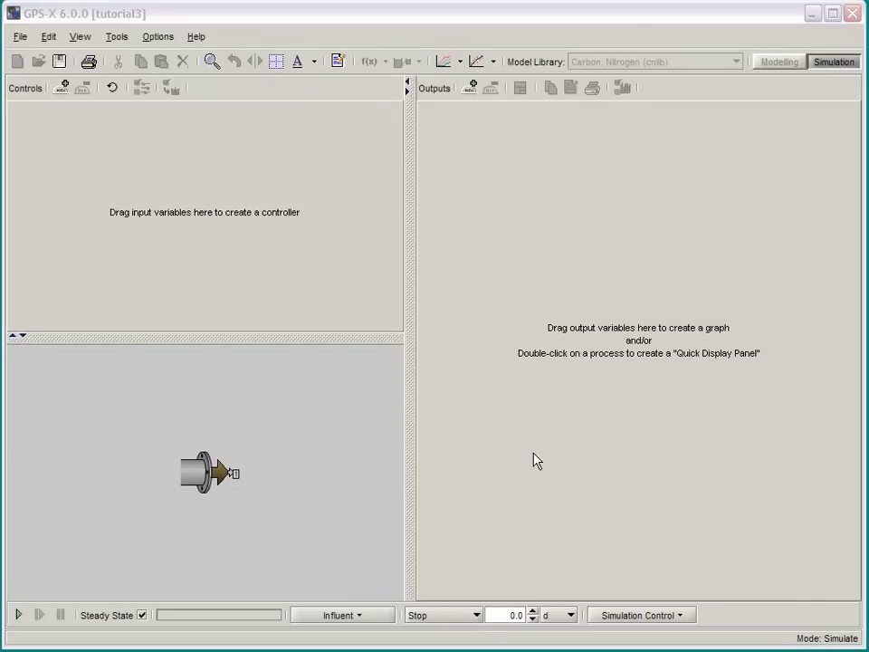
right_click(199, 475)
mouse_move(306, 538)
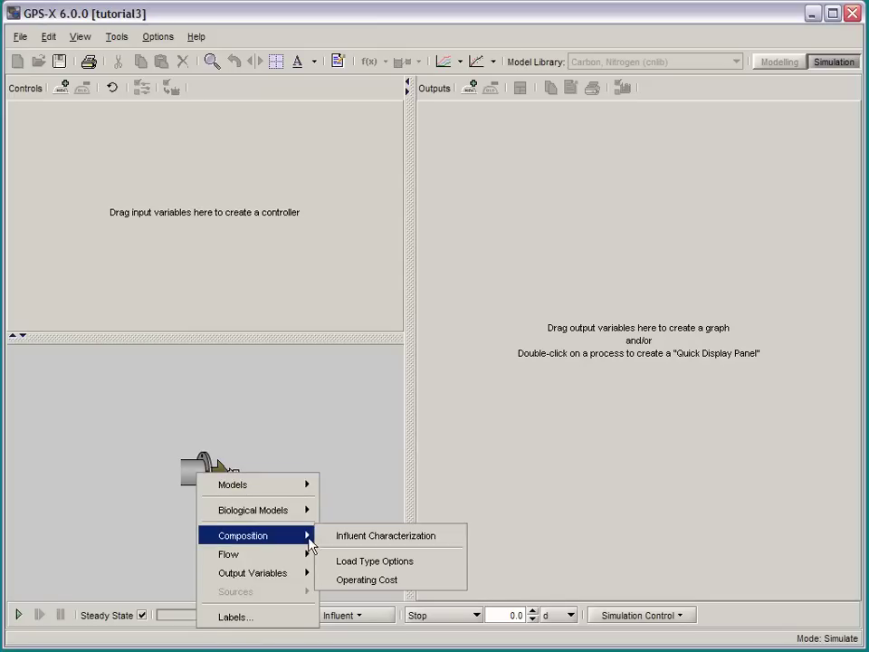
click(452, 540)
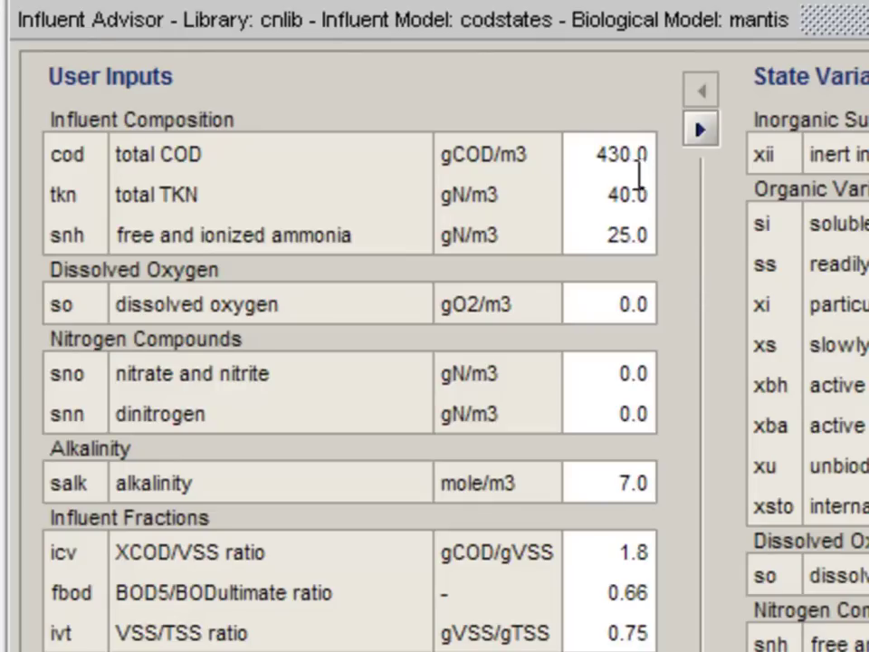
Enter cod 365, tkn 36 and snh 26 in the Influent Advisor inputs.
double_click(625, 161)
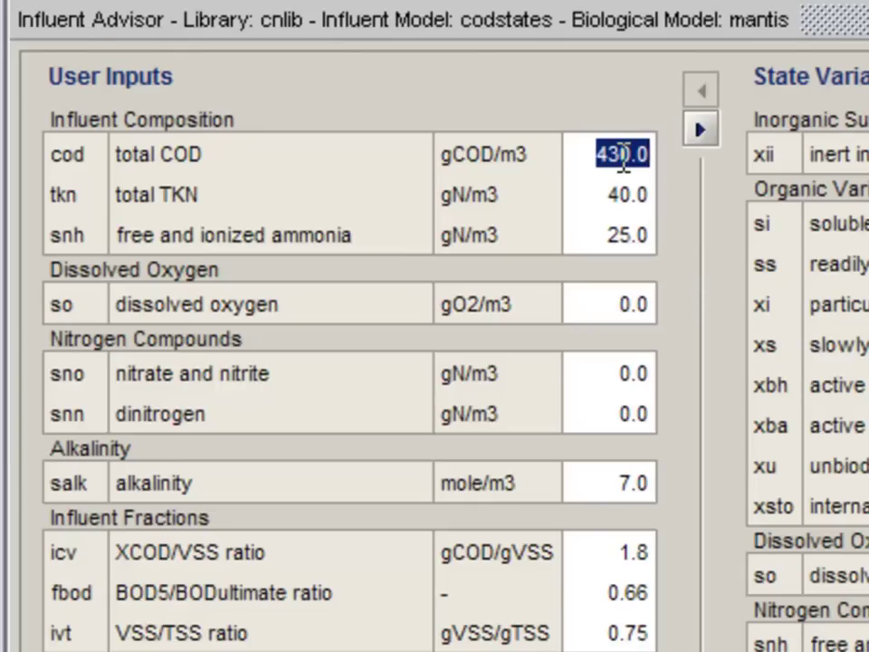
text(365)
key(Return)
double_click(640, 195)
text(36)
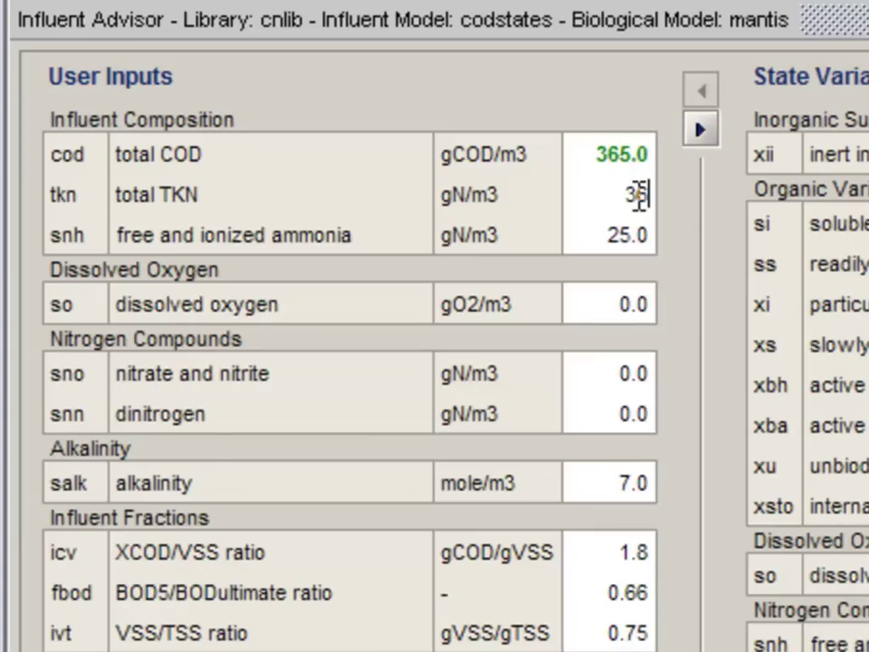
key(Return)
double_click(638, 235)
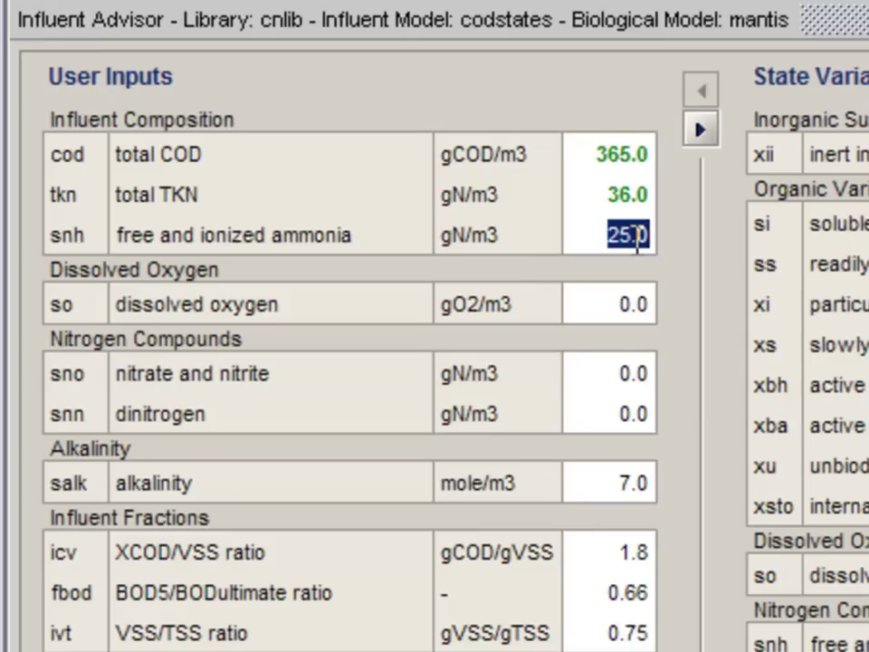
text(26)
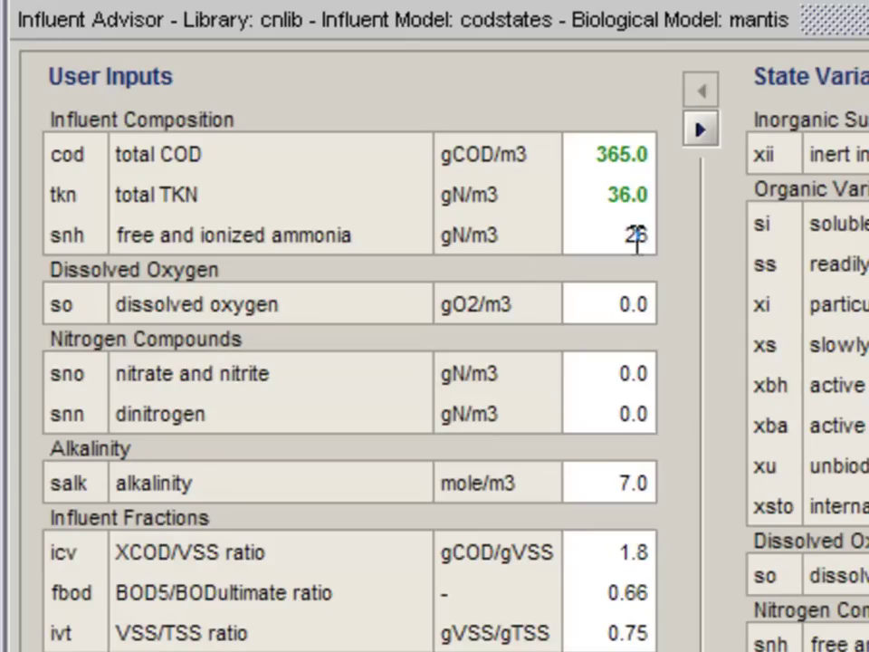
key(Return)
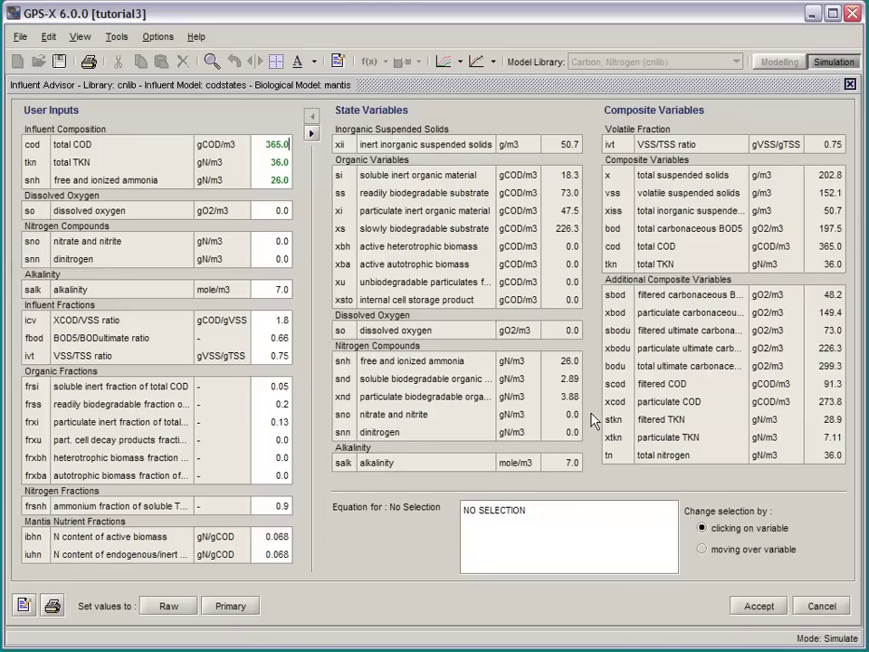
Display the vss equation, showing it depends on xcod and icv.
click(830, 195)
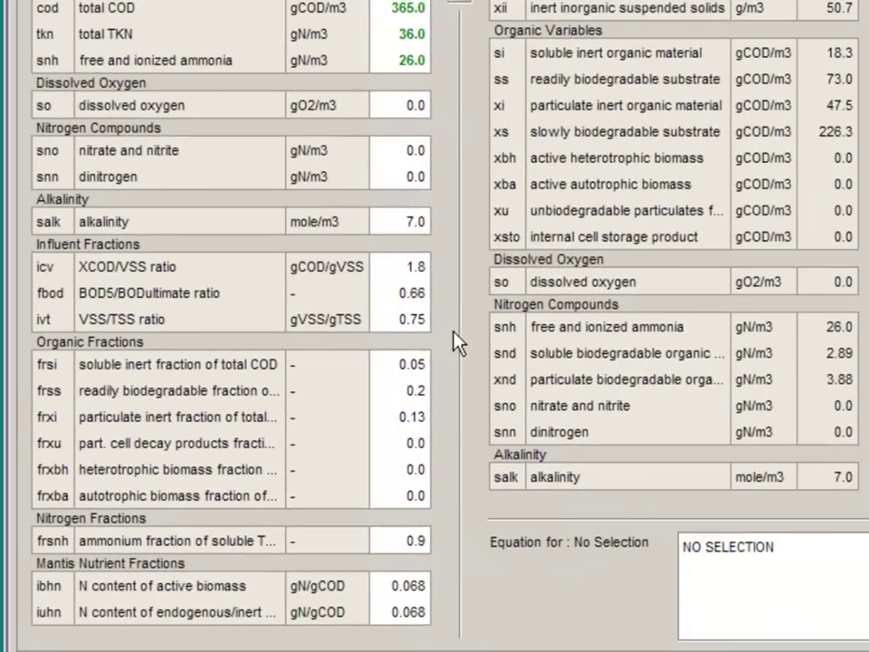
Enter icv 1.92 and ivt 0.8, giving 178.2 g/m3 TSS and 142.6 g/m3 VSS.
double_click(415, 266)
text(1.92)
key(Return)
double_click(421, 321)
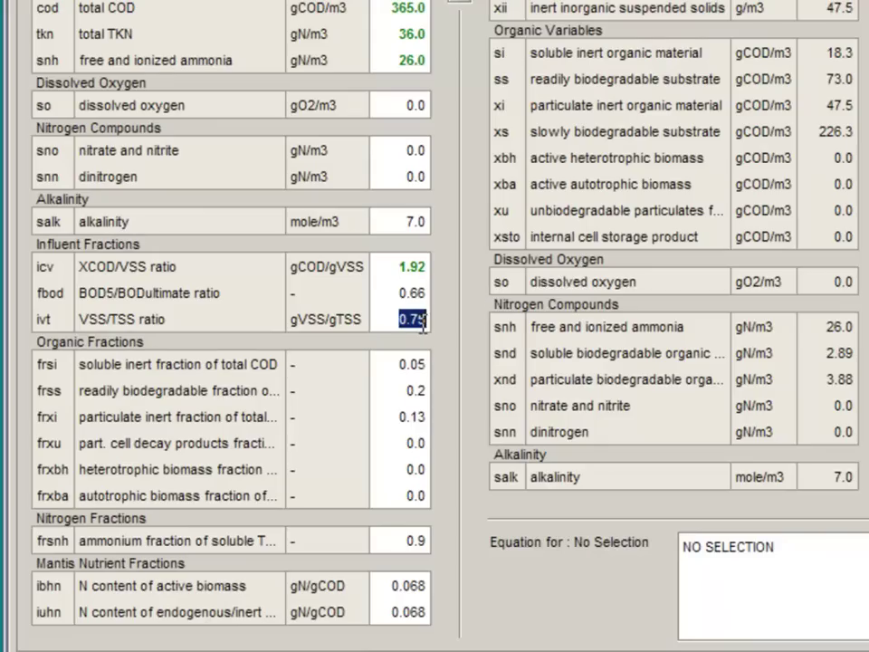
text(0.8)
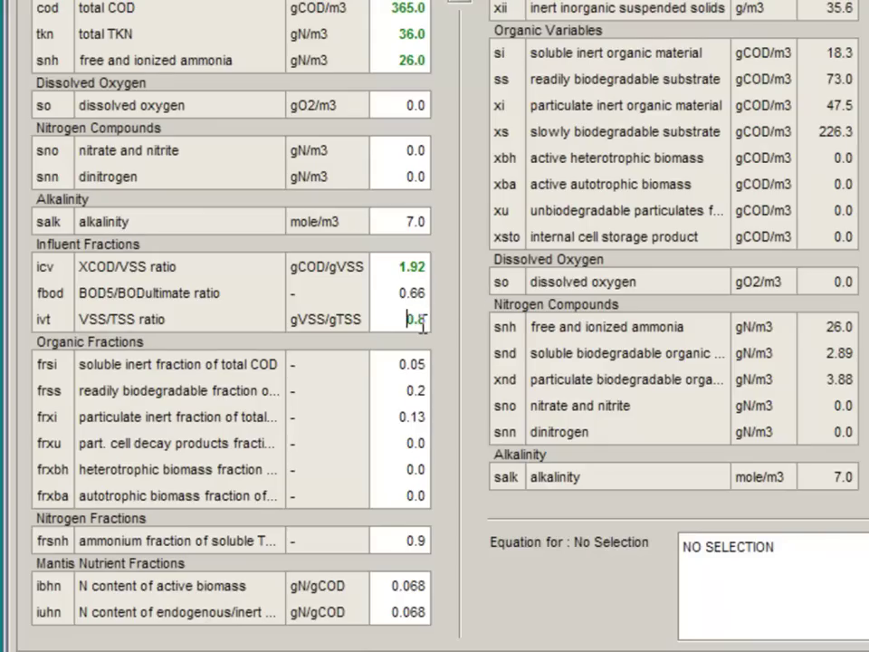
key(Return)
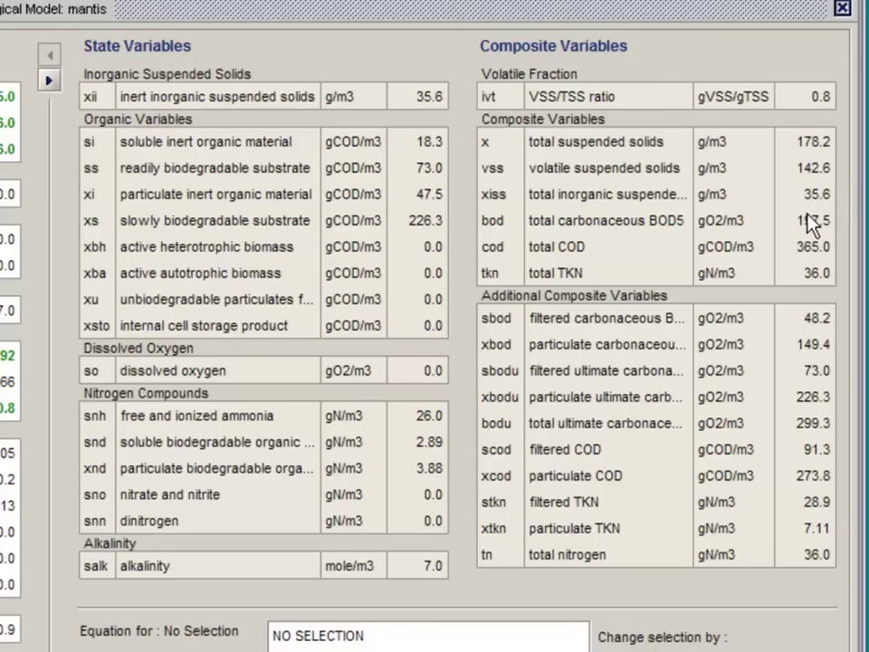
View the vss, xcod and scod equations, ending on scod = cod*(frss+frsi).
click(812, 169)
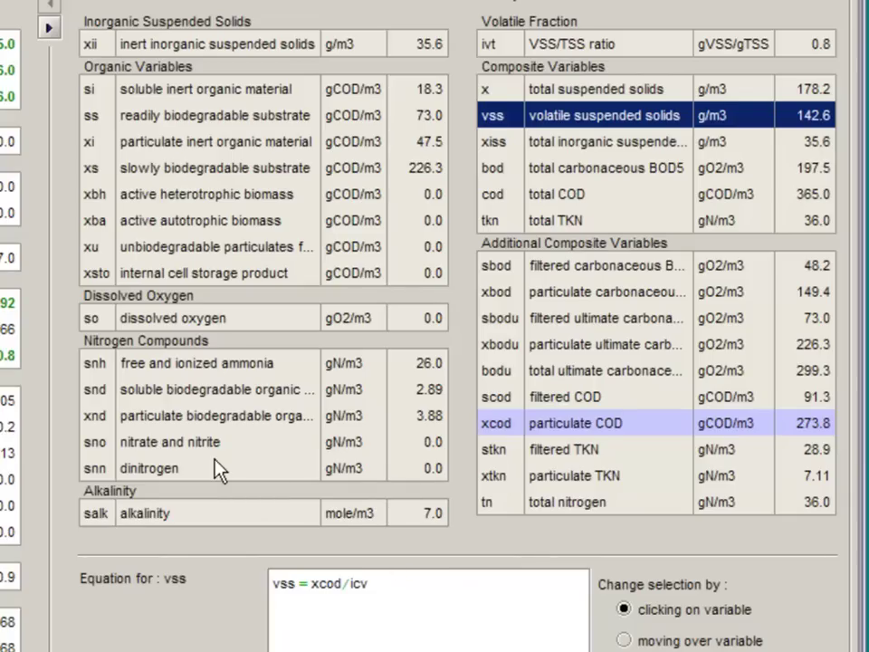
click(814, 436)
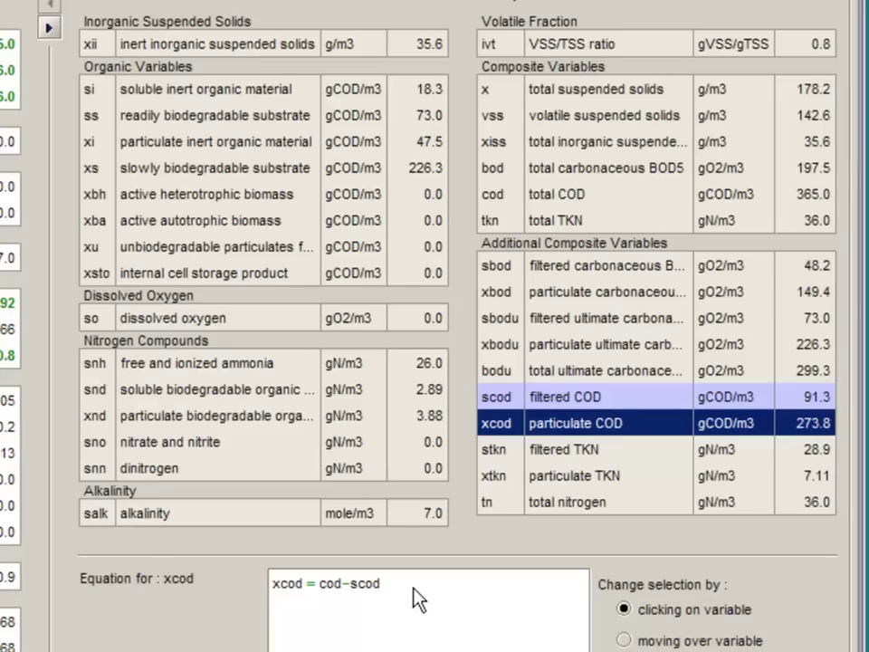
click(823, 402)
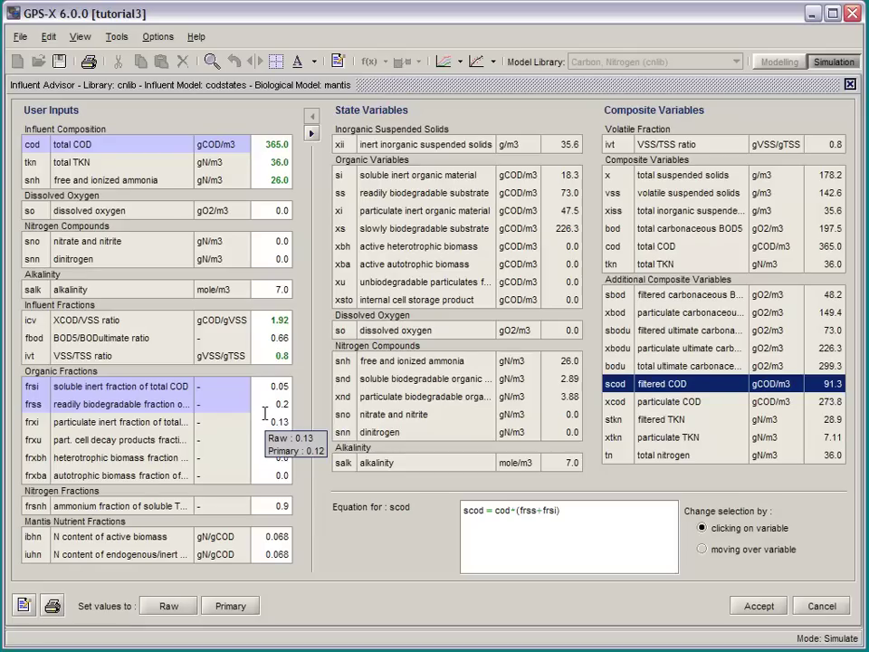
Set the soluble inert fraction frsi to 0.02.
click(283, 386)
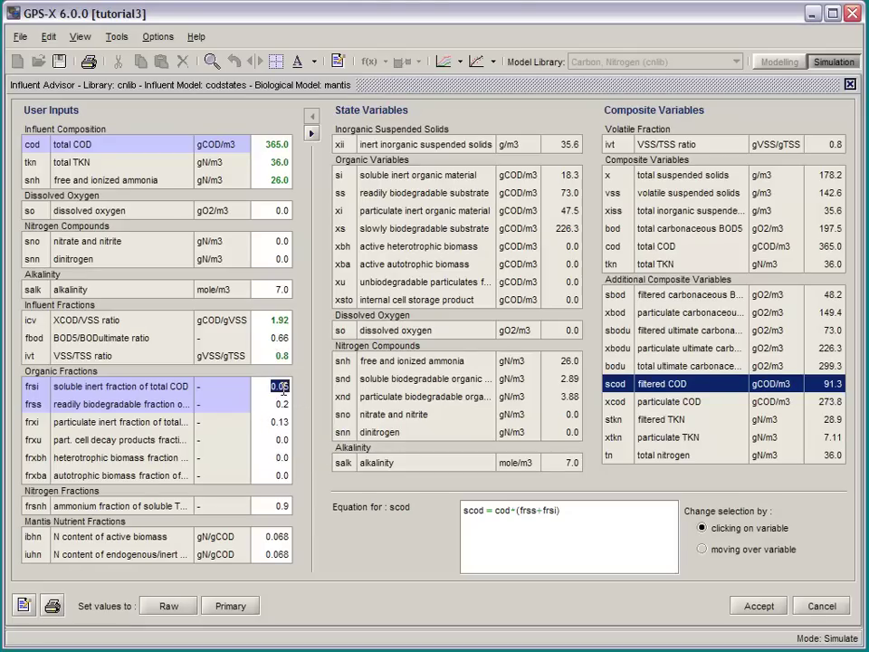
text(0.02)
key(Return)
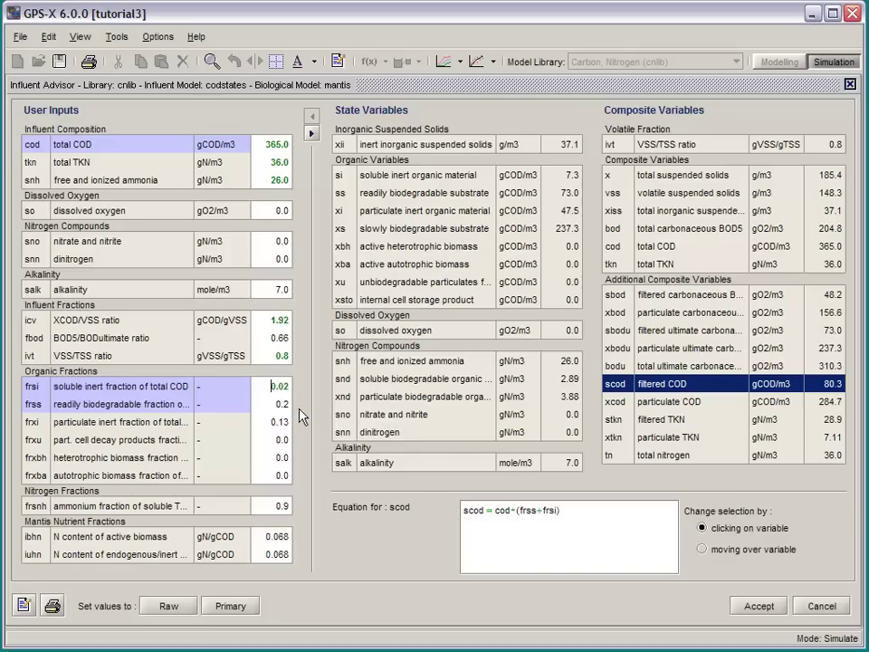
Set the readily biodegradable fraction frss to 0.1, dropping scod to 43.8 gCOD/m3.
mouse_move(283, 408)
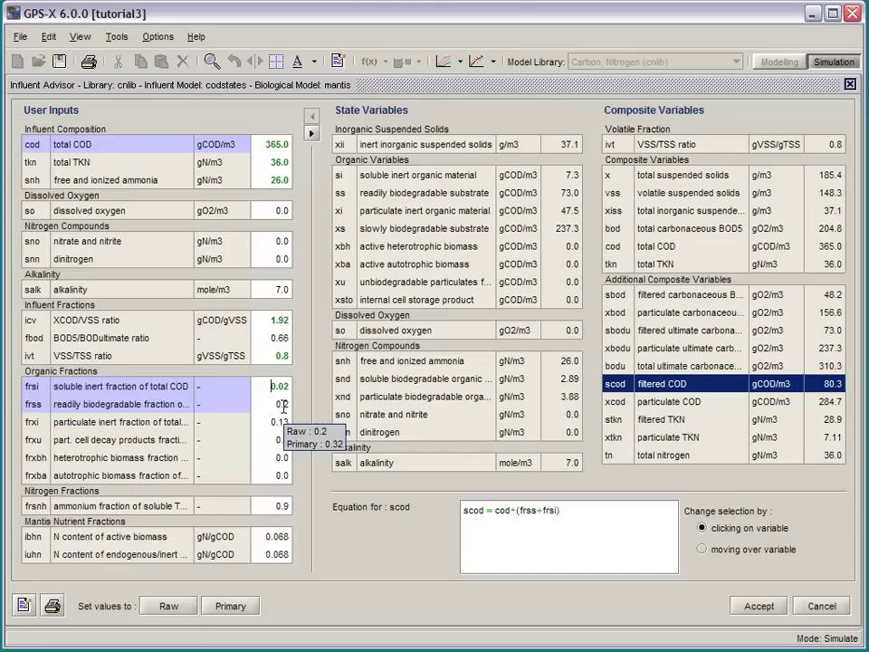
click(283, 404)
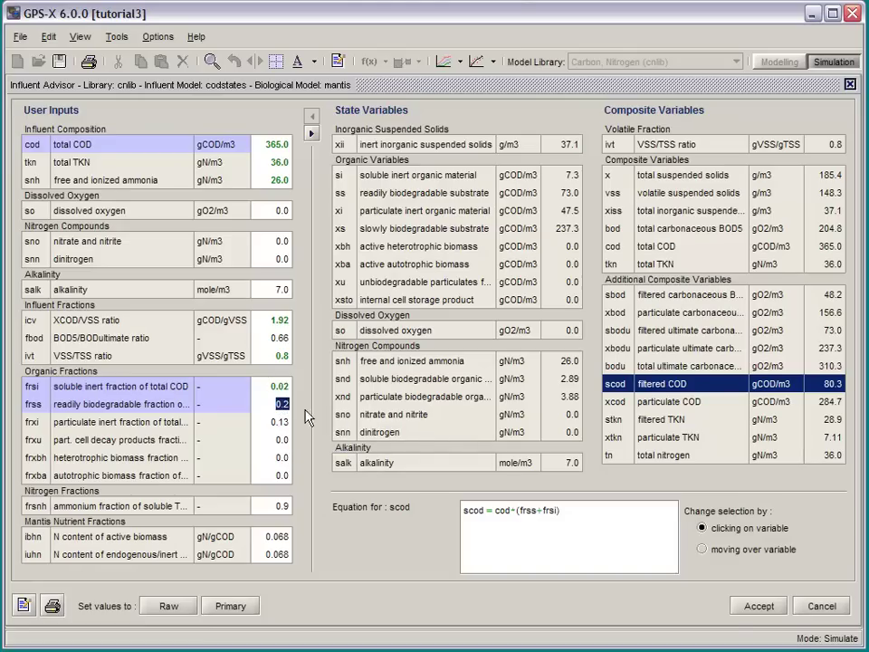
text(0.15)
key(Return)
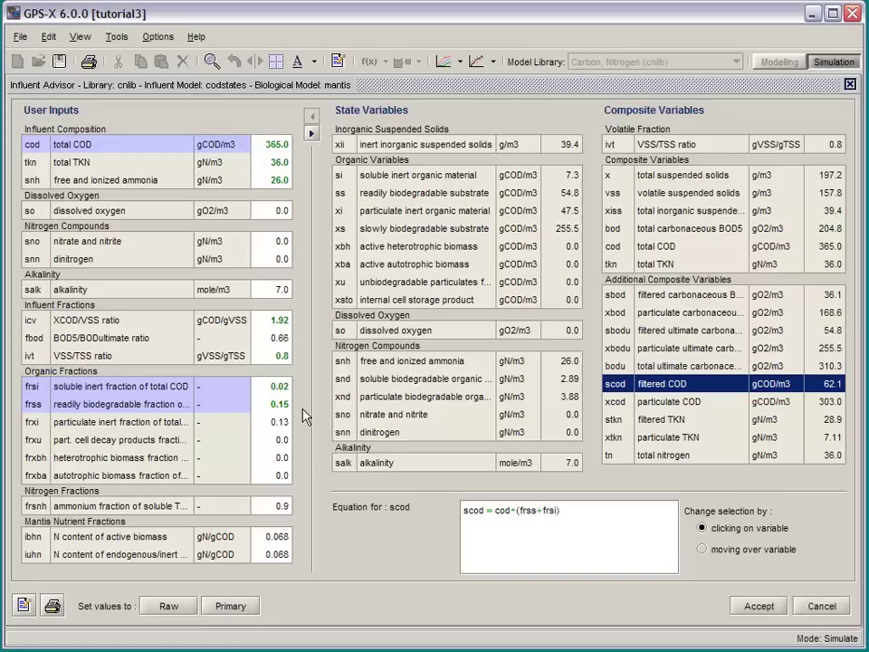
key(Right)
key(BackSpace)
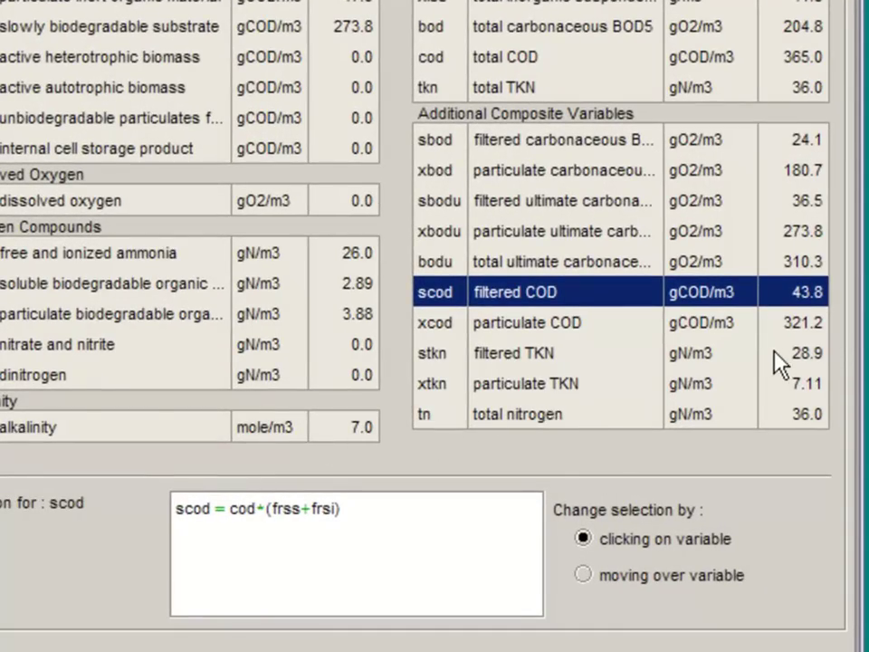
Show the stkn equation and set frsnh to 0.84, giving filtered TKN 31.0 gN/m3.
click(798, 356)
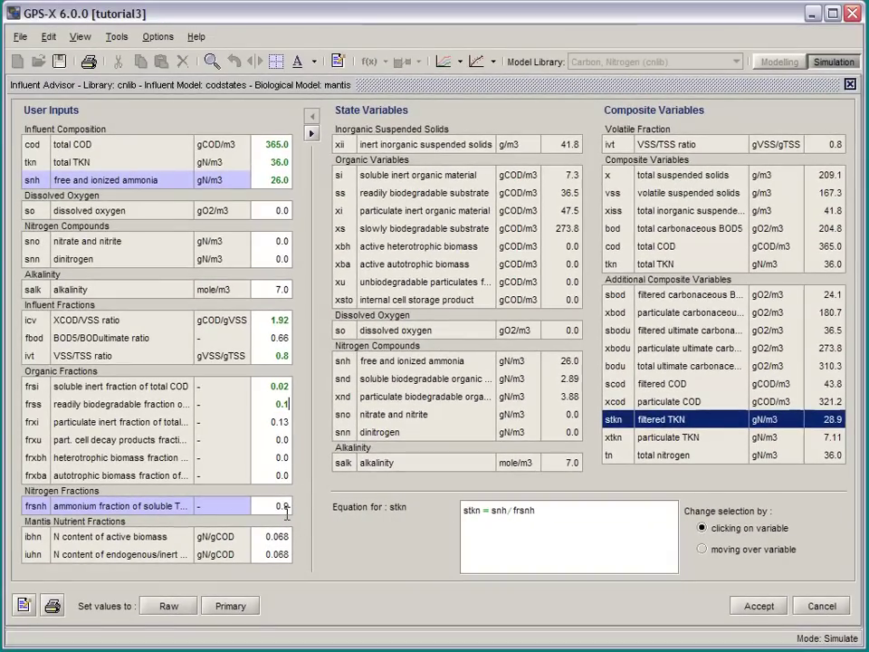
click(286, 512)
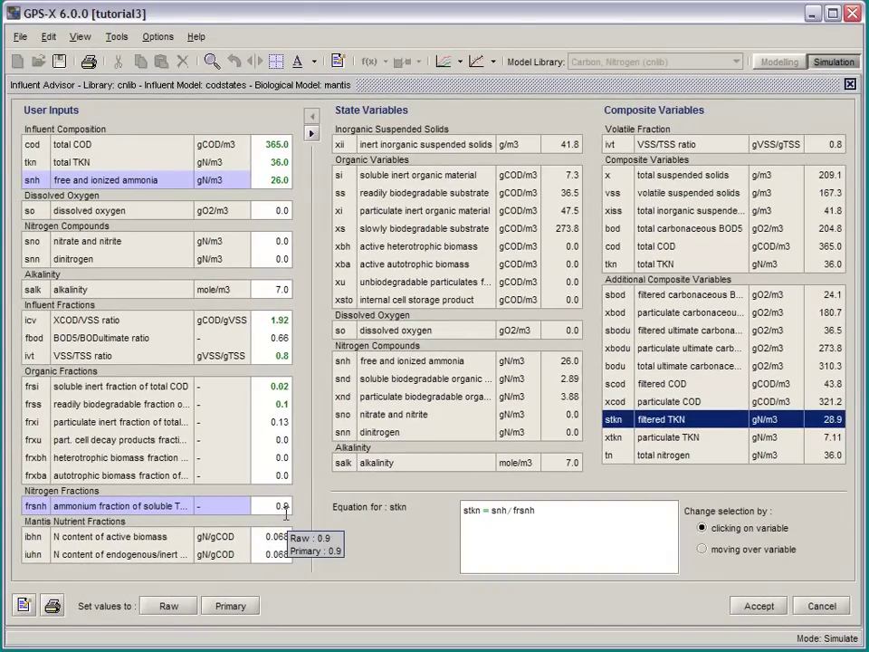
double_click(288, 505)
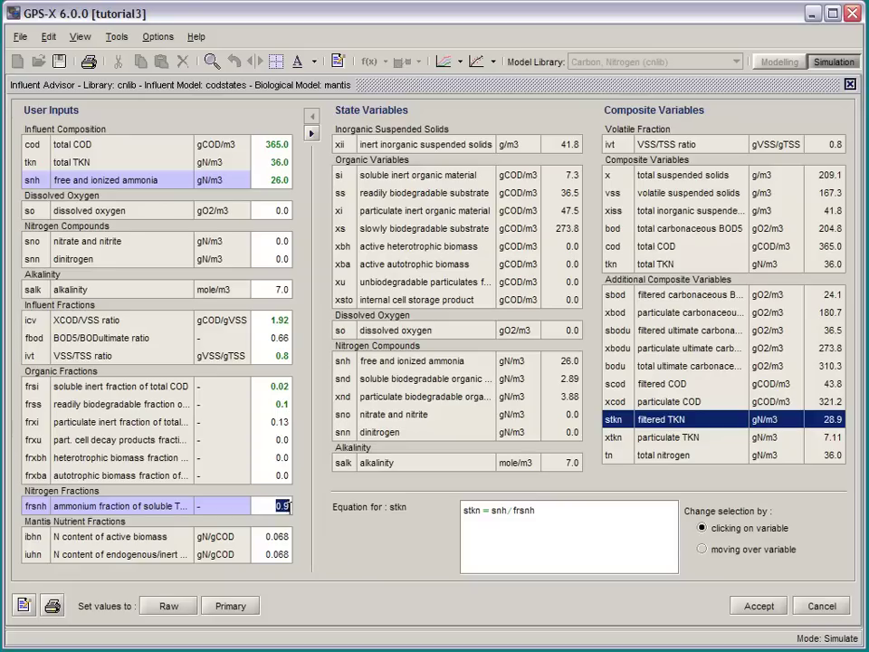
text(0.8)
key(Return)
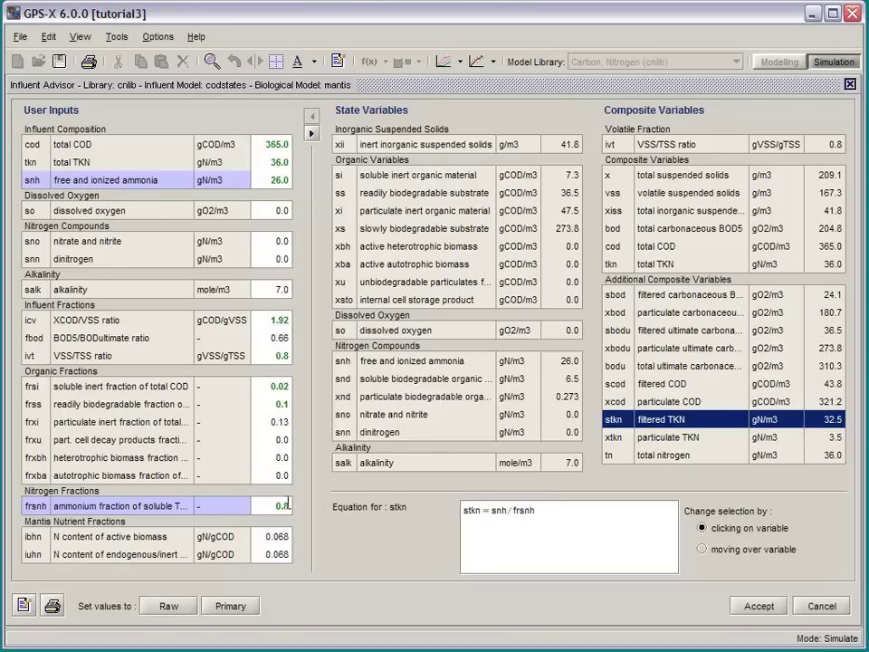
text(5)
key(Return)
click(288, 506)
text(4)
key(Return)
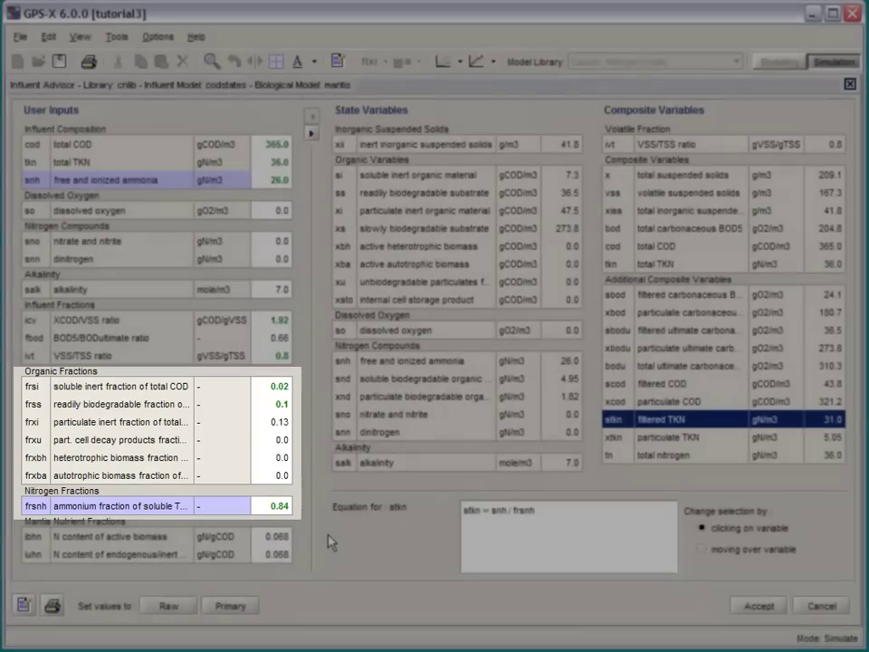
key(Return)
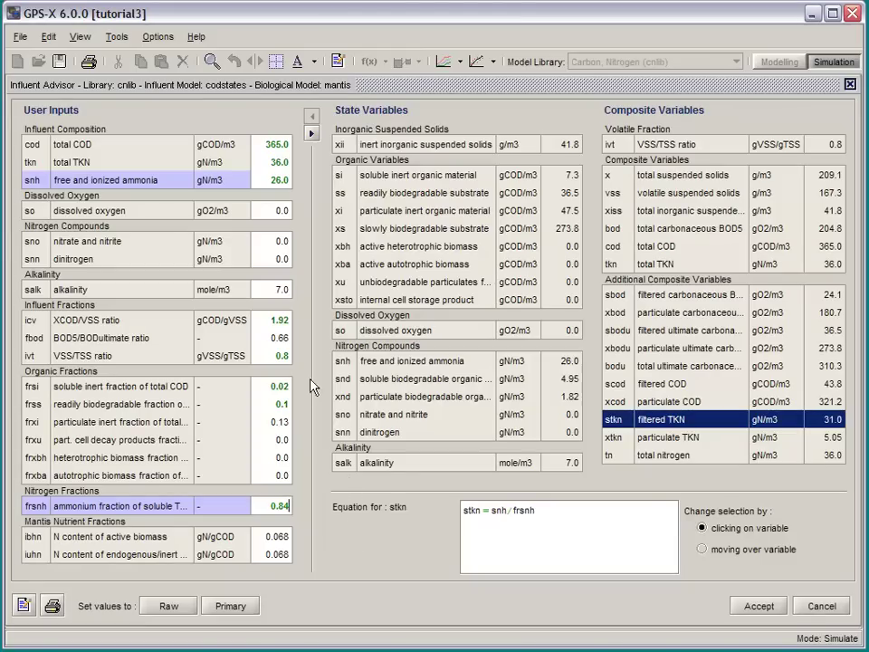
Enter 15 as total TKN (tkn), then inspect the xtkn = tkn-stkn equation now yielding -16.0.
click(279, 162)
text(15)
key(Return)
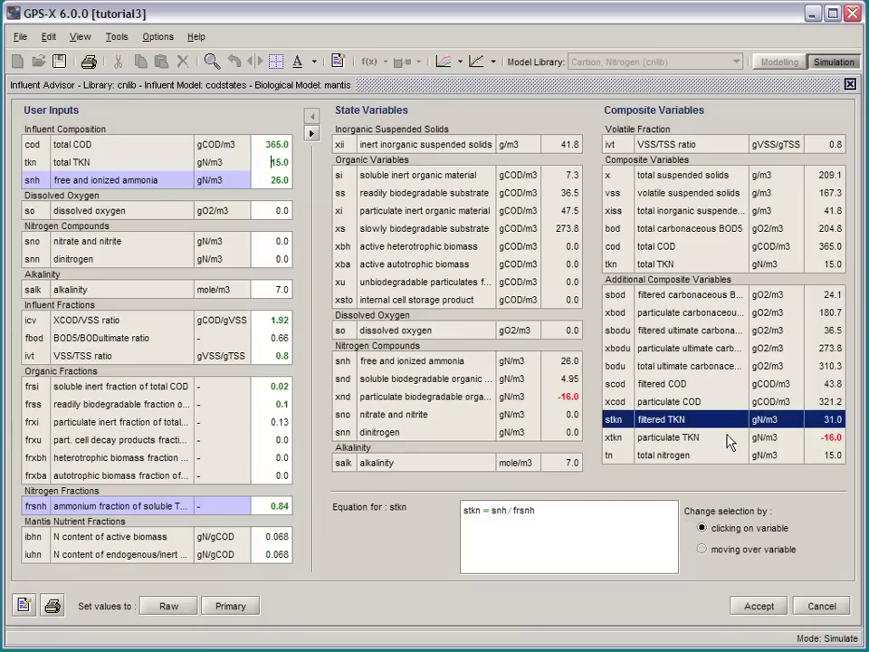
click(831, 441)
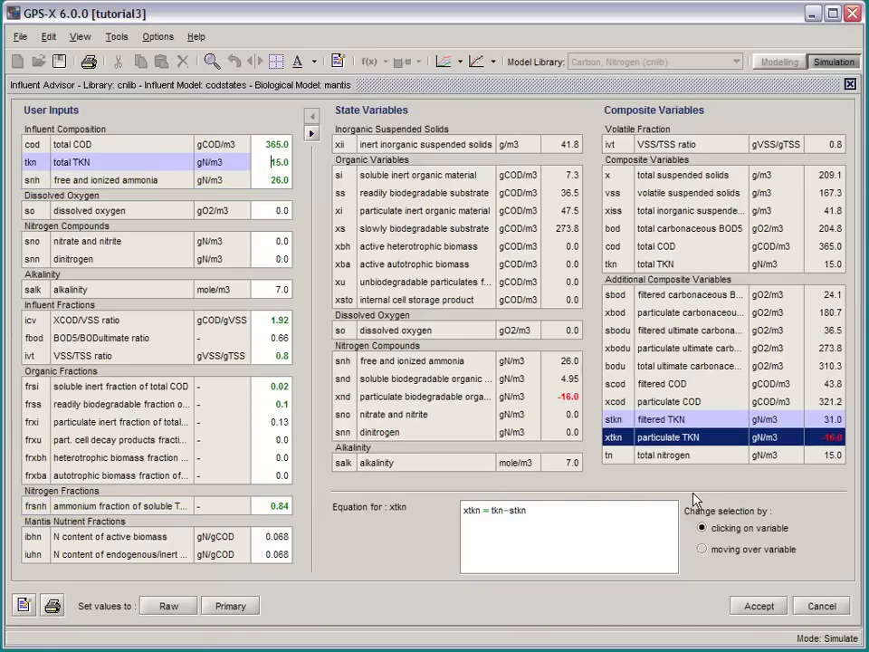